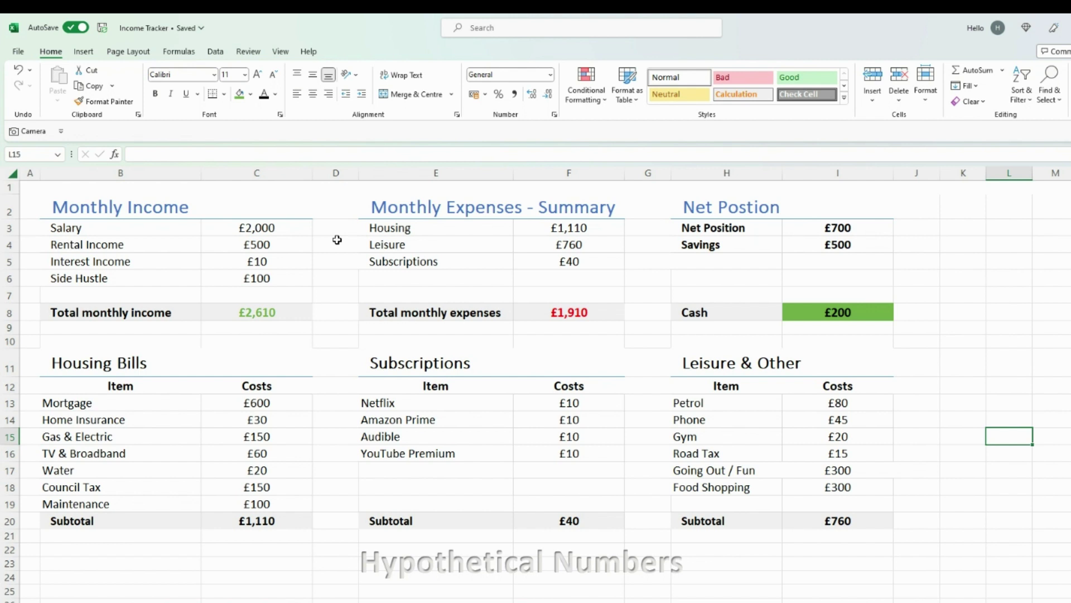
# Review the Monthly Income, Monthly Expenses - Summary and Net Position blocks at the top.
pyautogui.moveTo(144, 207); pyautogui.dragTo(813, 321)
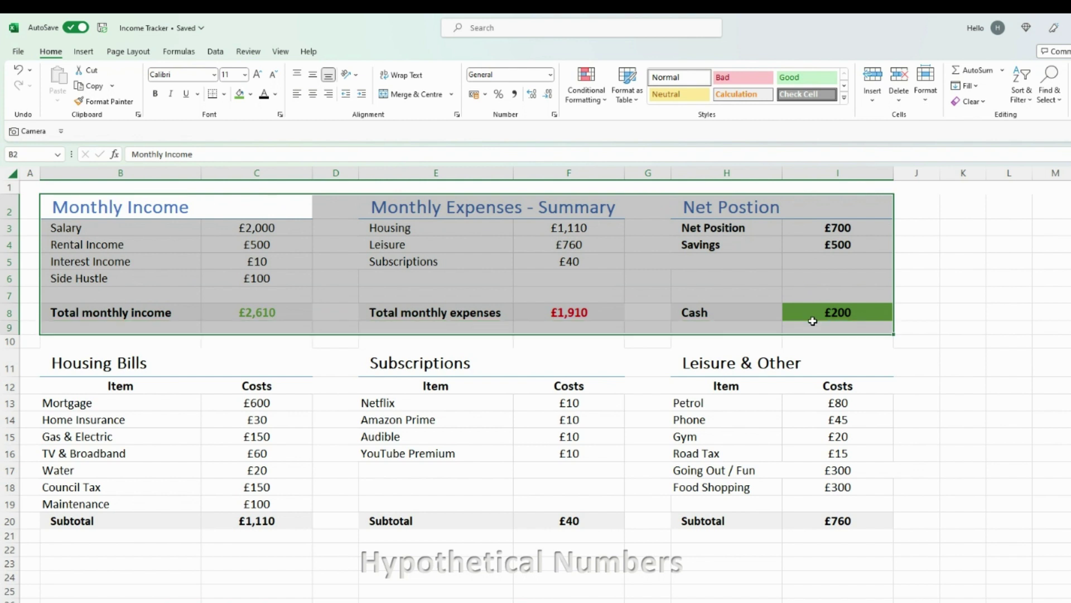
pyautogui.click(997, 311)
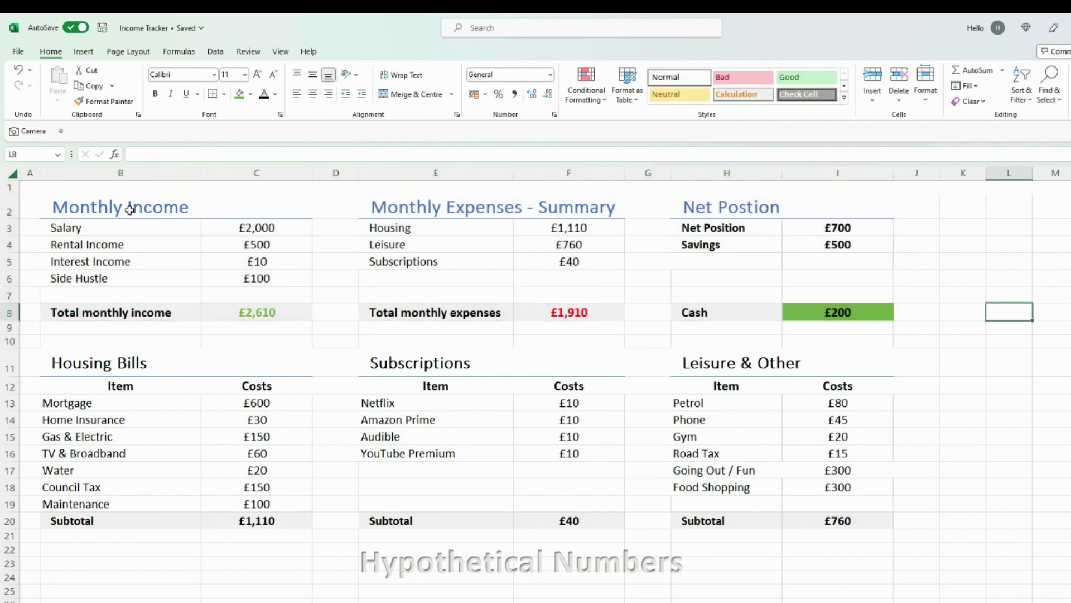
pyautogui.moveTo(130, 209); pyautogui.dragTo(290, 322)
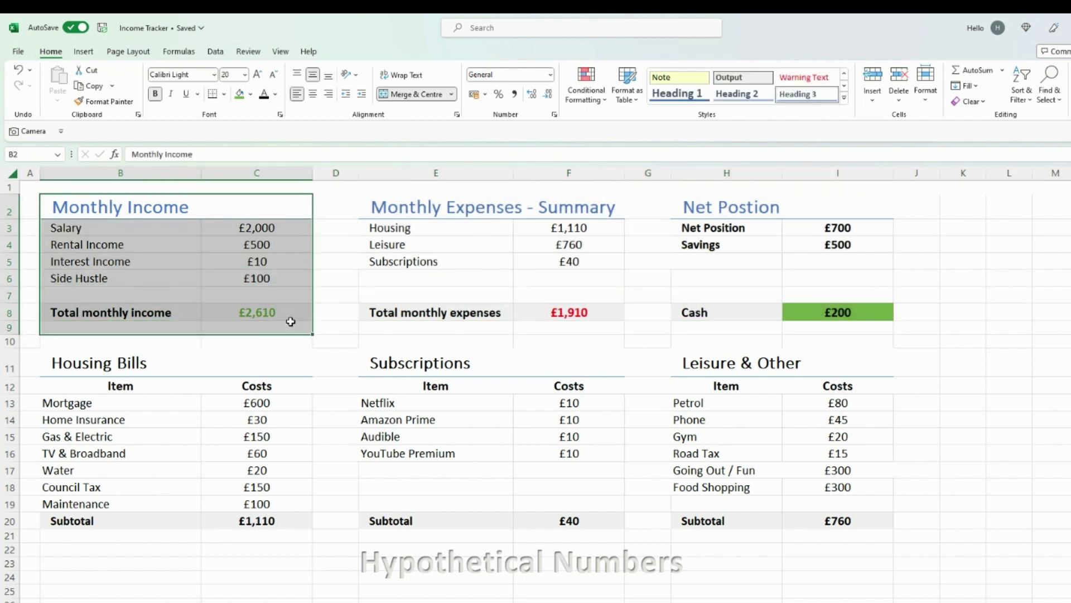
pyautogui.moveTo(425, 208); pyautogui.dragTo(609, 310)
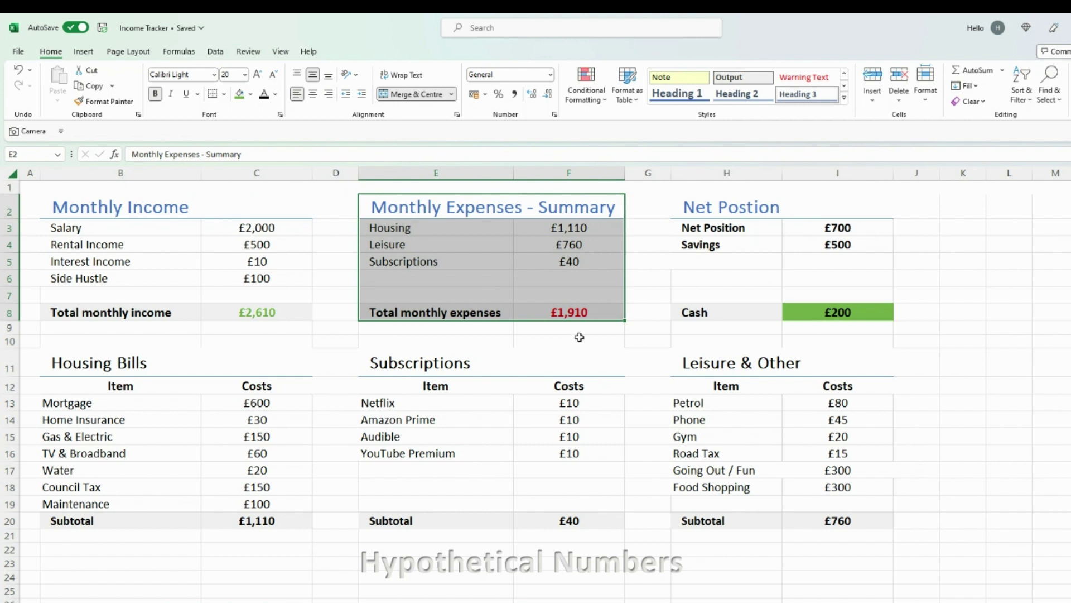
pyautogui.moveTo(728, 208); pyautogui.dragTo(869, 310)
pyautogui.click(935, 275)
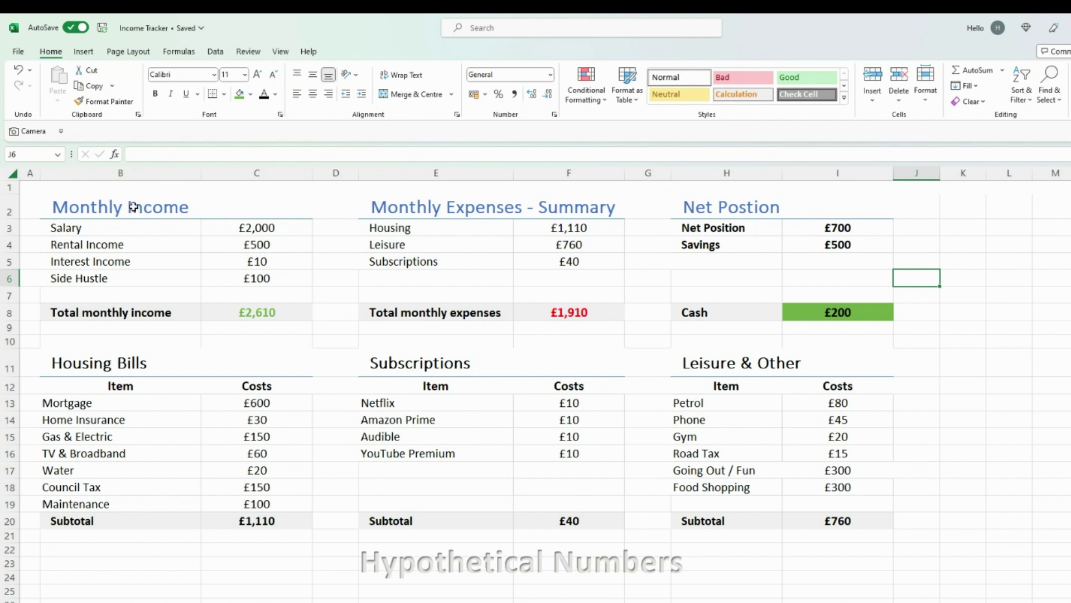
# Confirm C8's =SUM(C3:C6) formula totalling the four income rows to £2,610.
pyautogui.moveTo(136, 228); pyautogui.dragTo(238, 270)
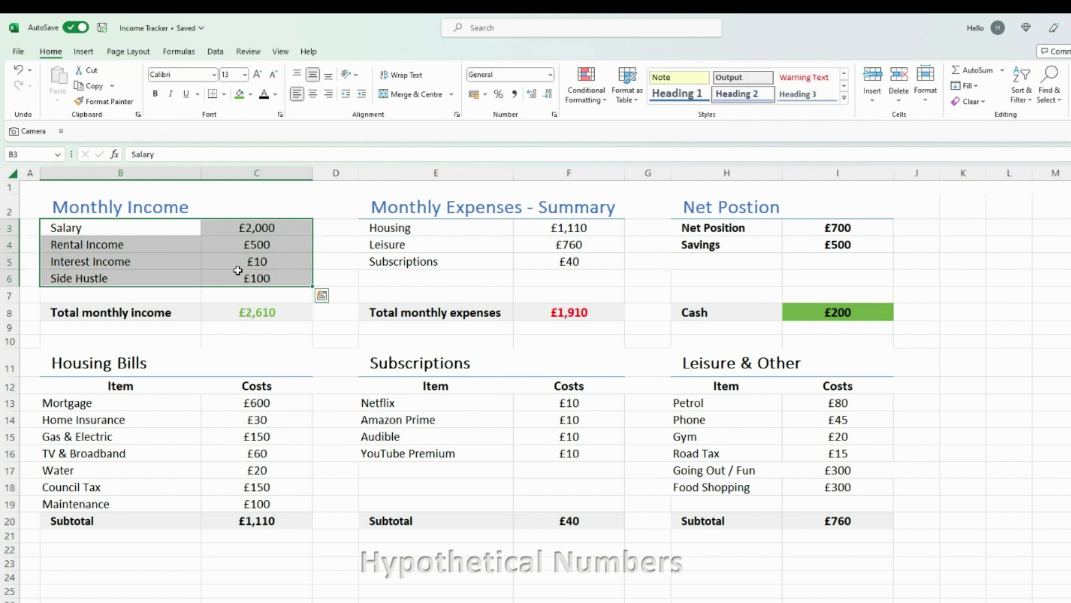
pyautogui.click(168, 244)
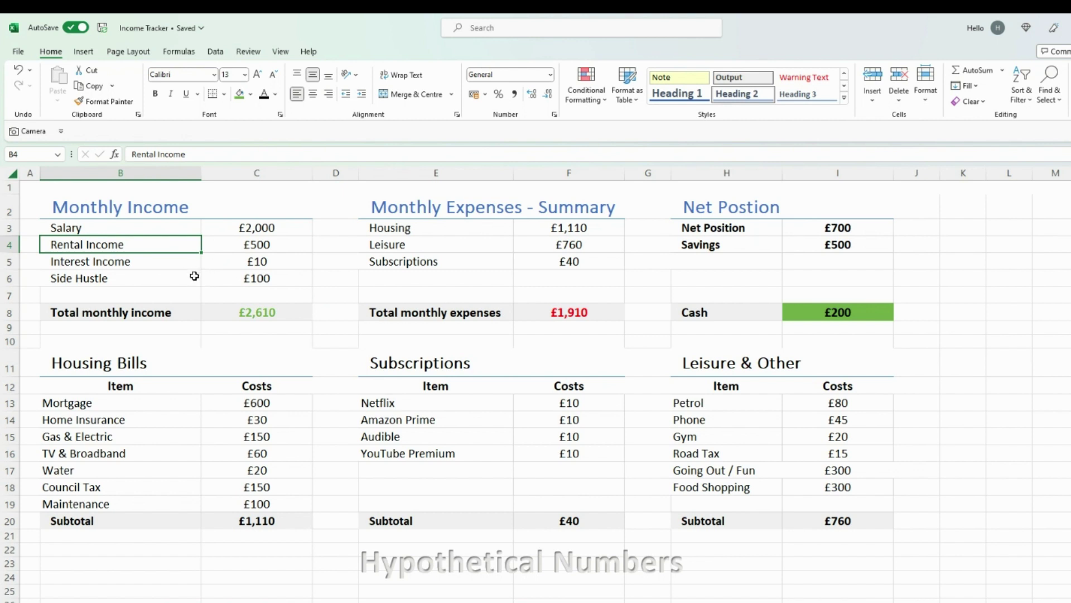
pyautogui.doubleClick(290, 313)
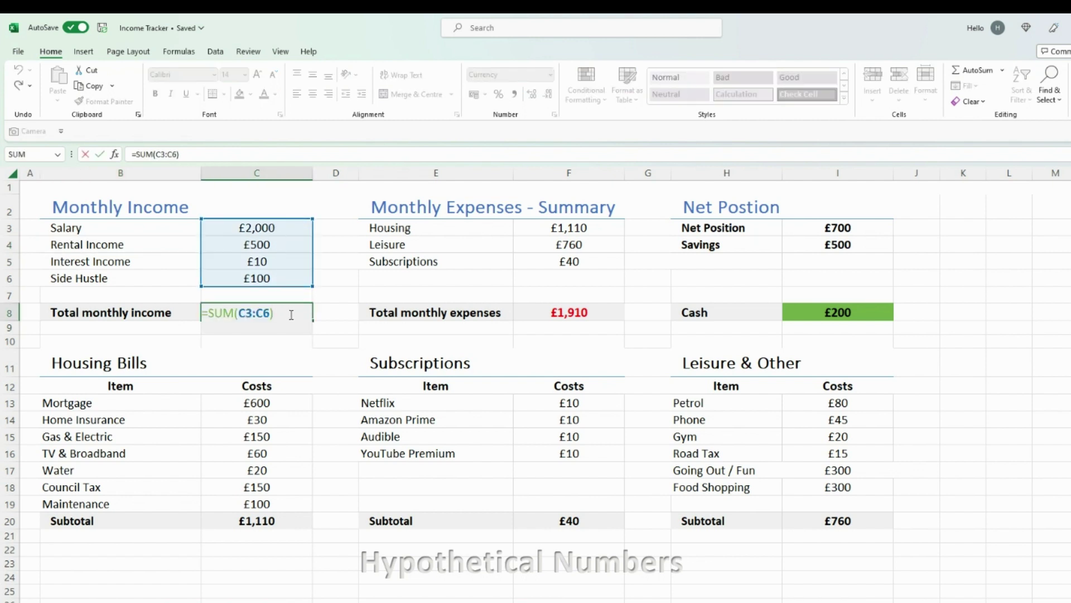
pyautogui.press('Return')
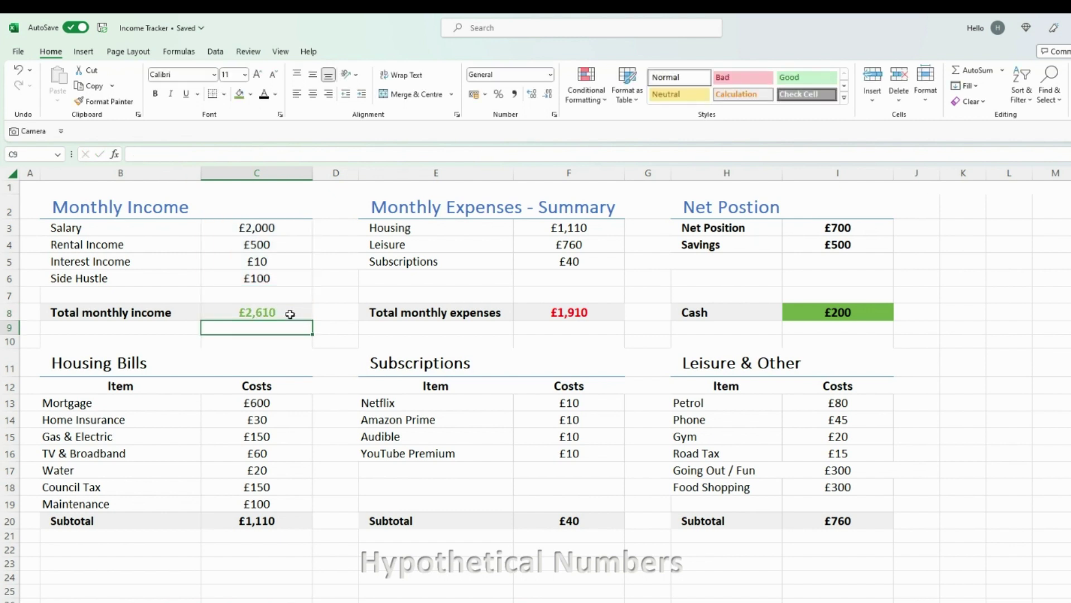
pyautogui.click(292, 314)
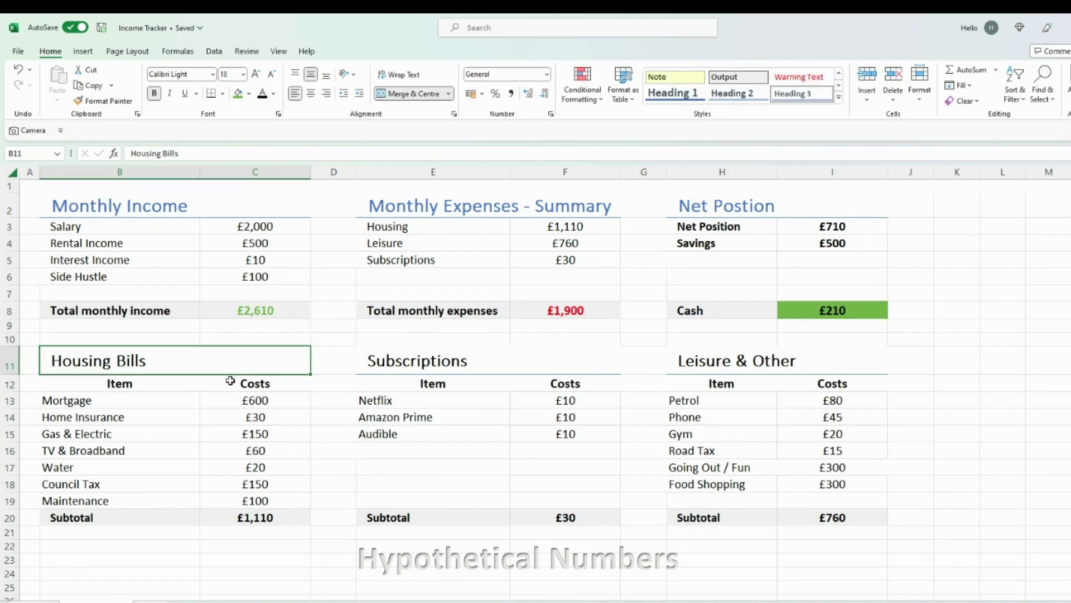
# Review the Housing Bills table, picking out the Mortgage, Home Insurance and TV & Broadband entries.
pyautogui.click(322, 362)
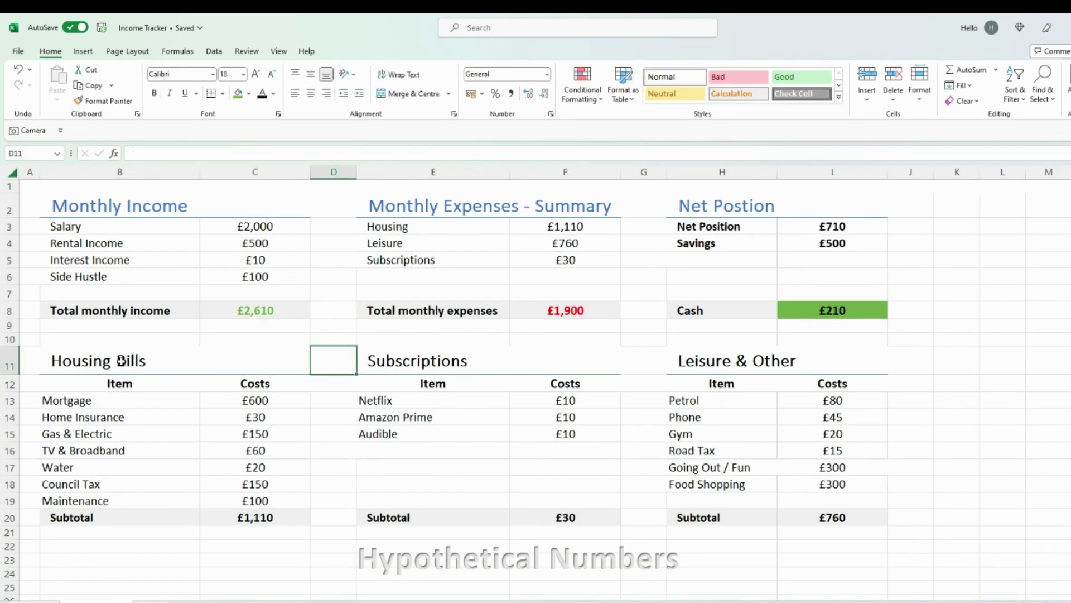
pyautogui.moveTo(223, 366); pyautogui.dragTo(259, 510)
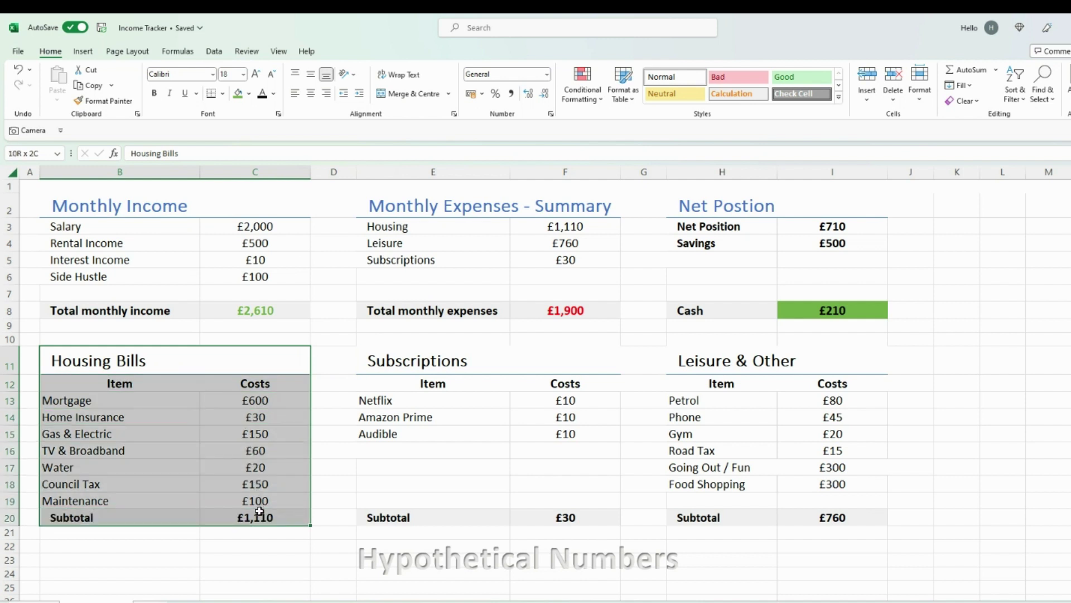
pyautogui.click(326, 358)
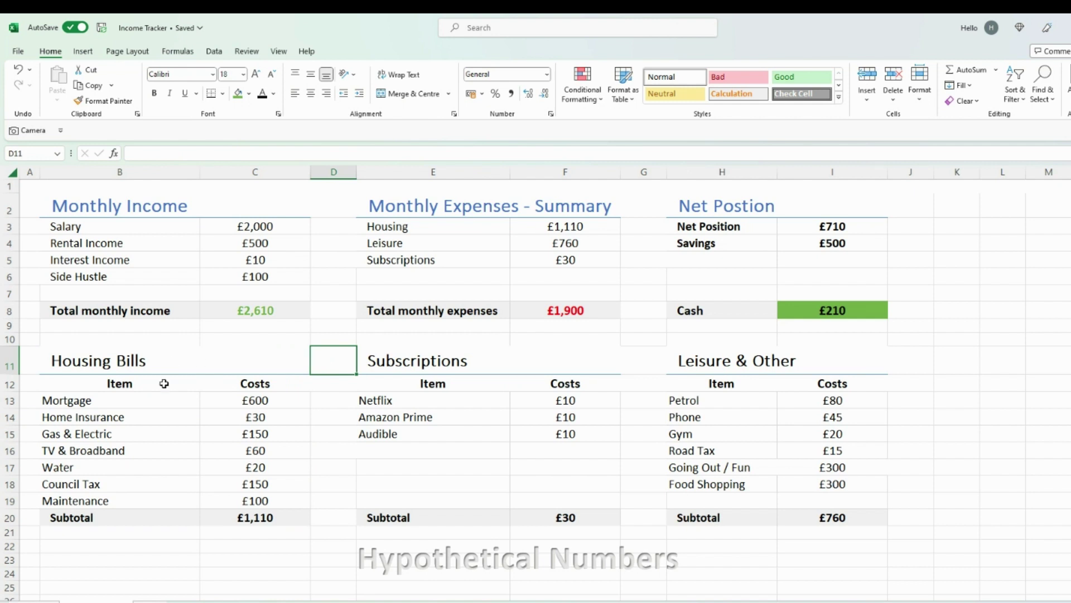
pyautogui.click(149, 406)
pyautogui.click(157, 418)
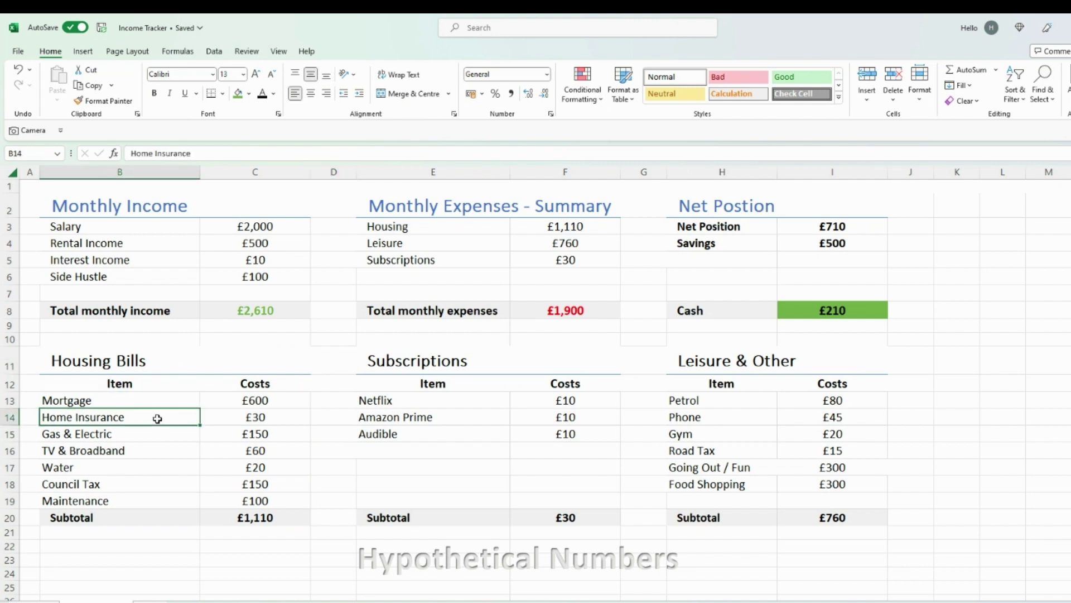
pyautogui.click(160, 448)
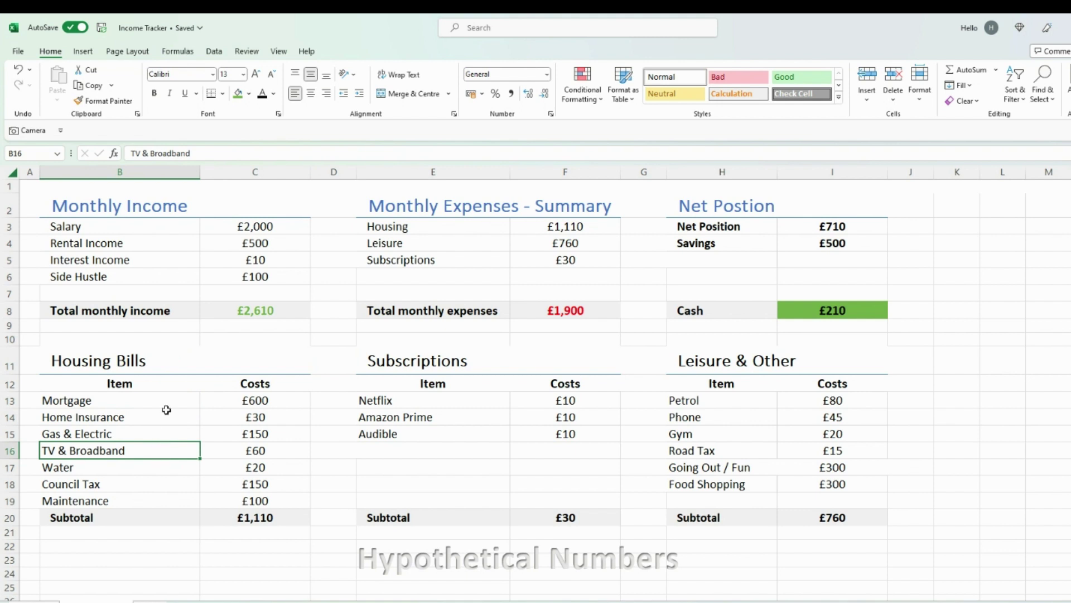
# Confirm the Housing Bills subtotal C20 as =SUM(C13:C19), totalling £1,110.
pyautogui.moveTo(147, 360); pyautogui.dragTo(290, 497)
pyautogui.click(196, 452)
pyautogui.doubleClick(287, 516)
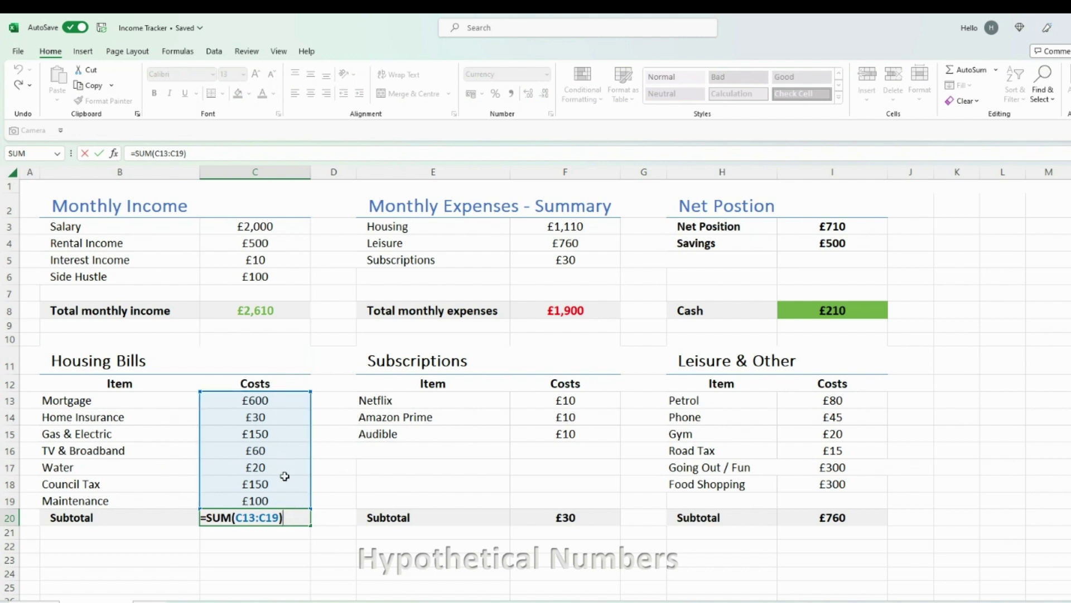
pyautogui.hotkey('ctrl', 'Return')
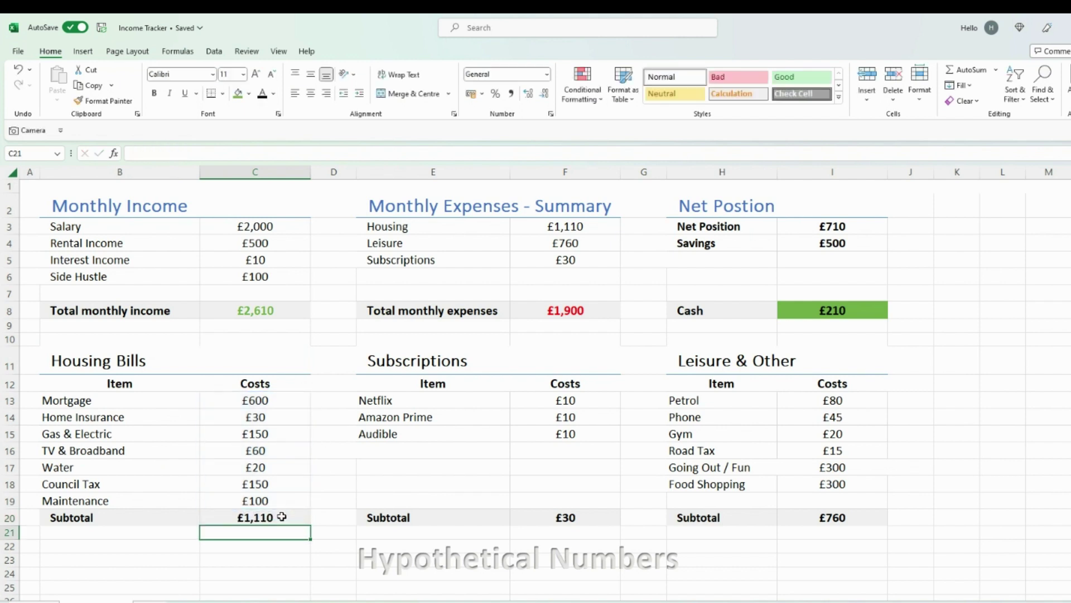
pyautogui.moveTo(146, 362); pyautogui.dragTo(240, 509)
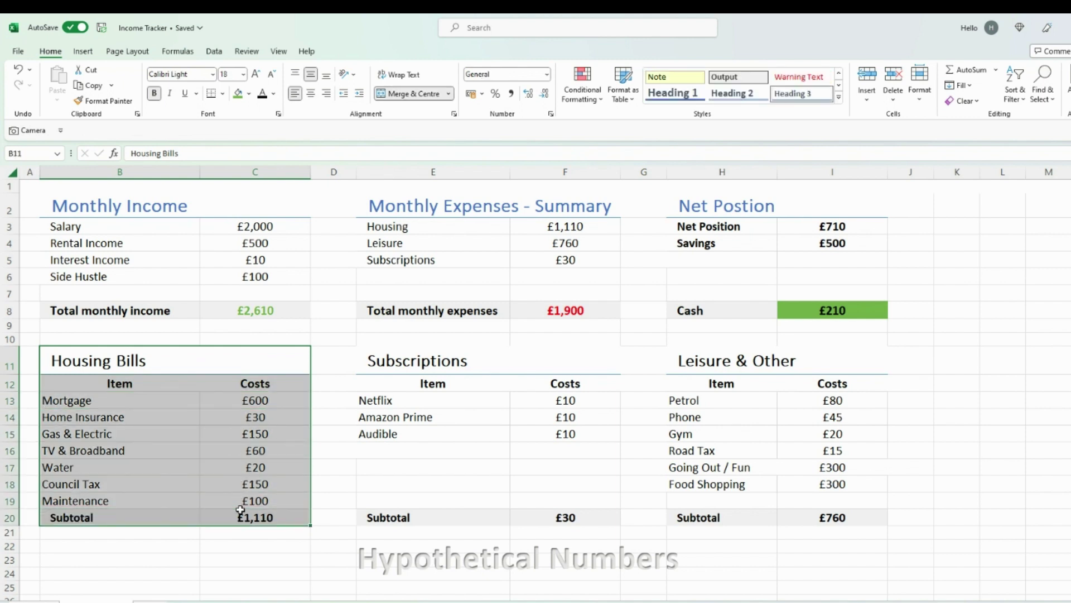
# Confirm F20 as =SUM(F13:F16), adding the three £10 subscriptions to £30.
pyautogui.click(328, 385)
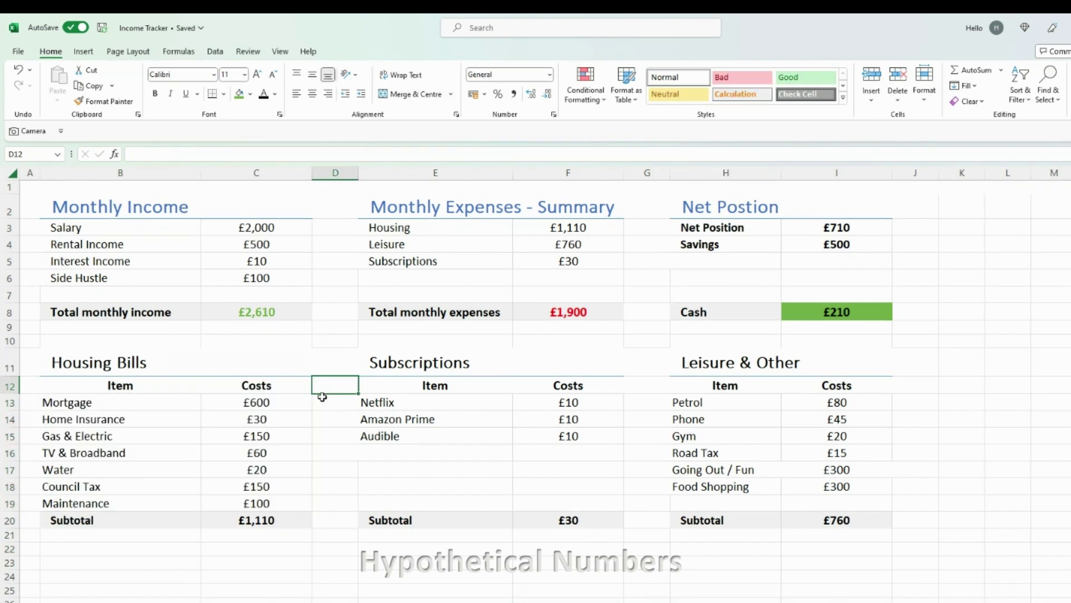
pyautogui.moveTo(407, 362); pyautogui.dragTo(566, 514)
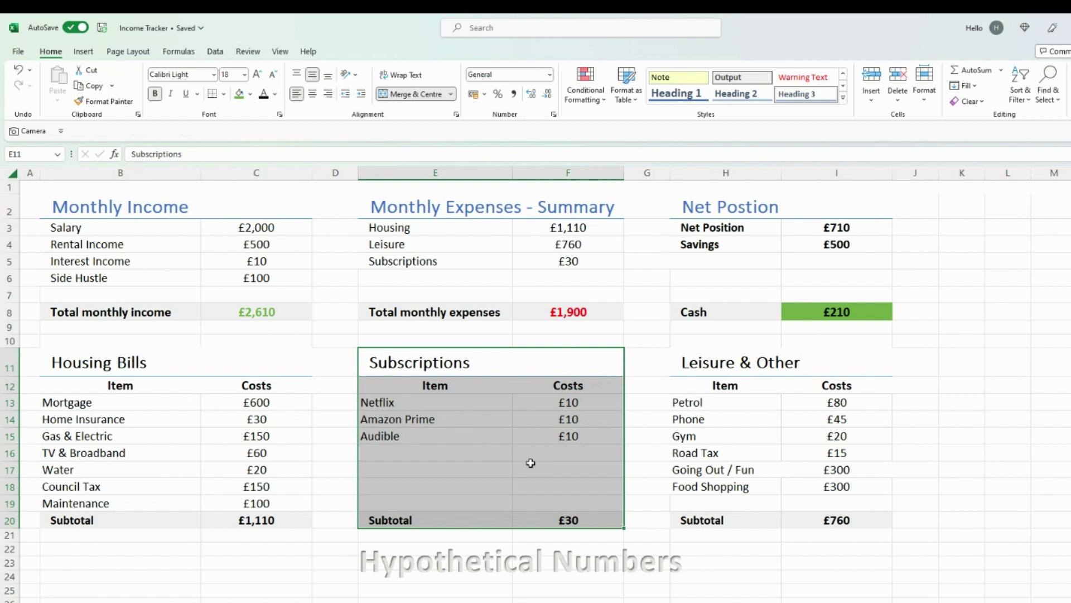
pyautogui.click(577, 487)
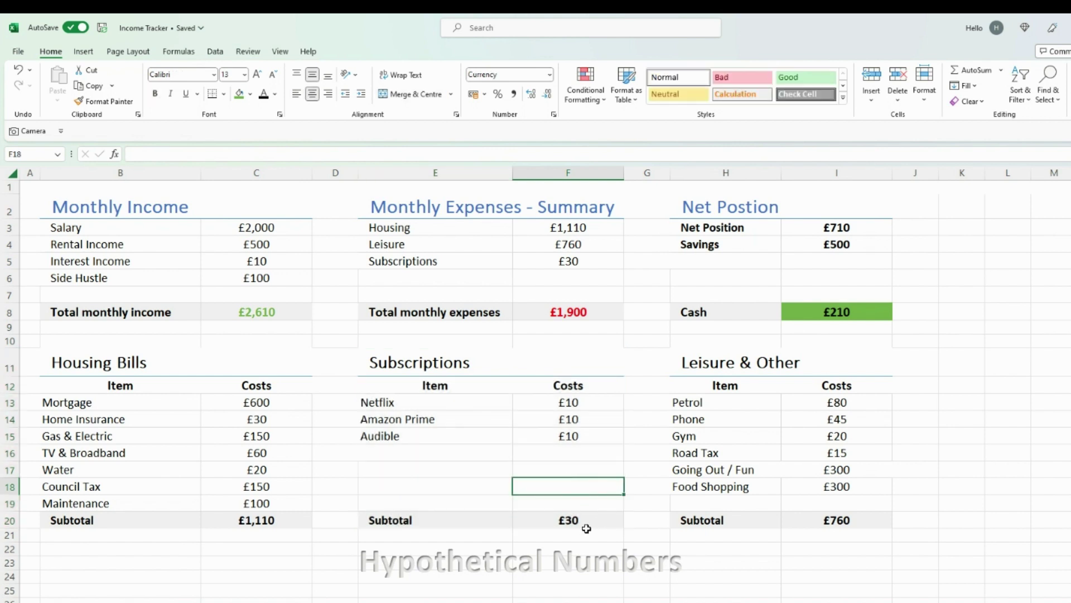
pyautogui.doubleClick(587, 520)
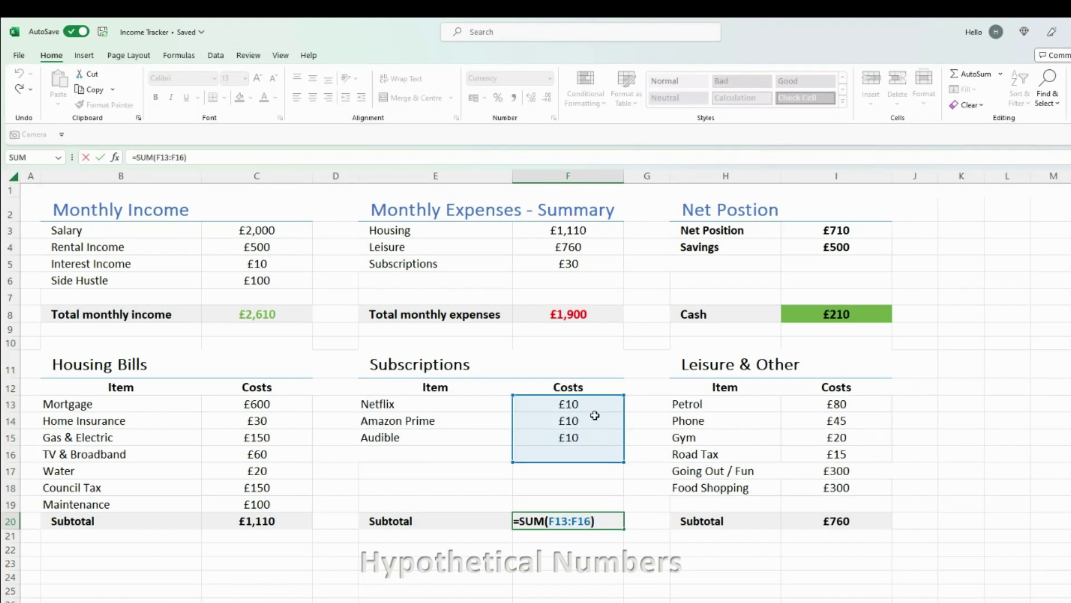
pyautogui.press('Return')
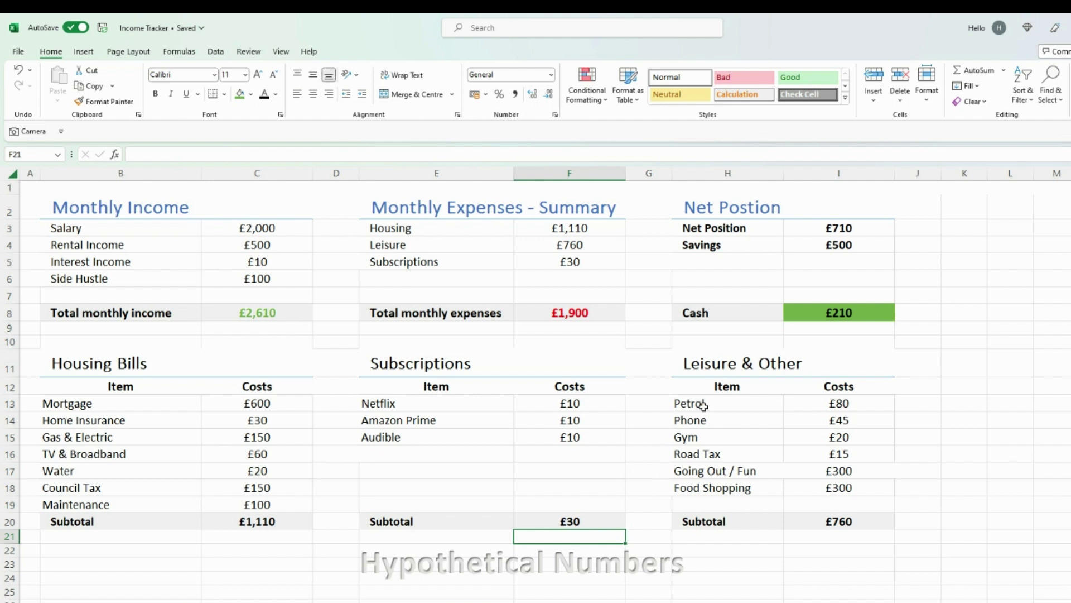
pyautogui.click(724, 403)
pyautogui.moveTo(784, 403); pyautogui.dragTo(796, 401)
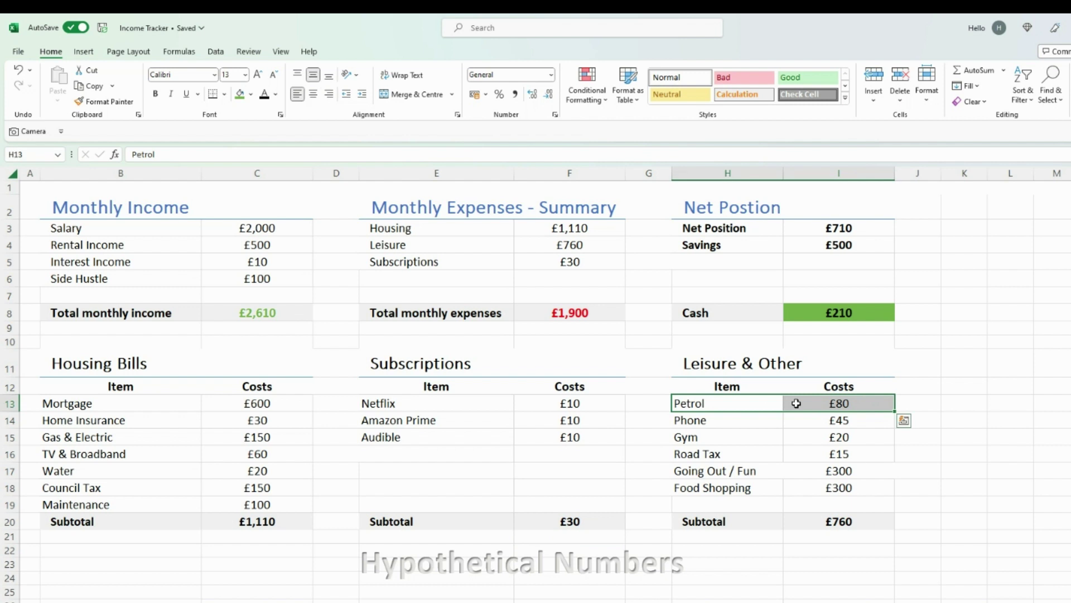
pyautogui.click(772, 419)
pyautogui.click(769, 437)
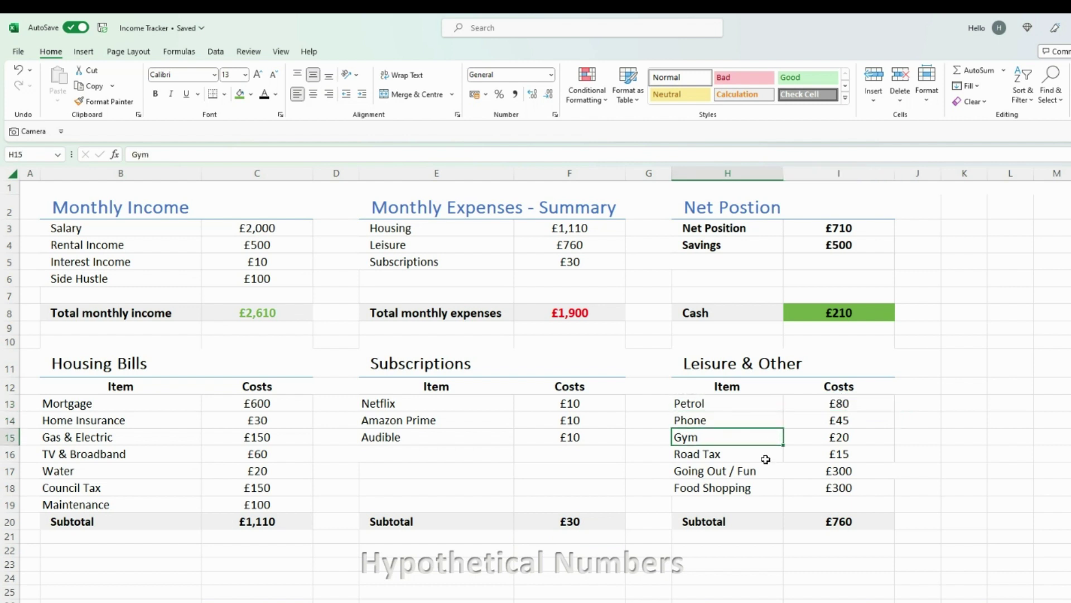
pyautogui.moveTo(765, 467); pyautogui.dragTo(818, 483)
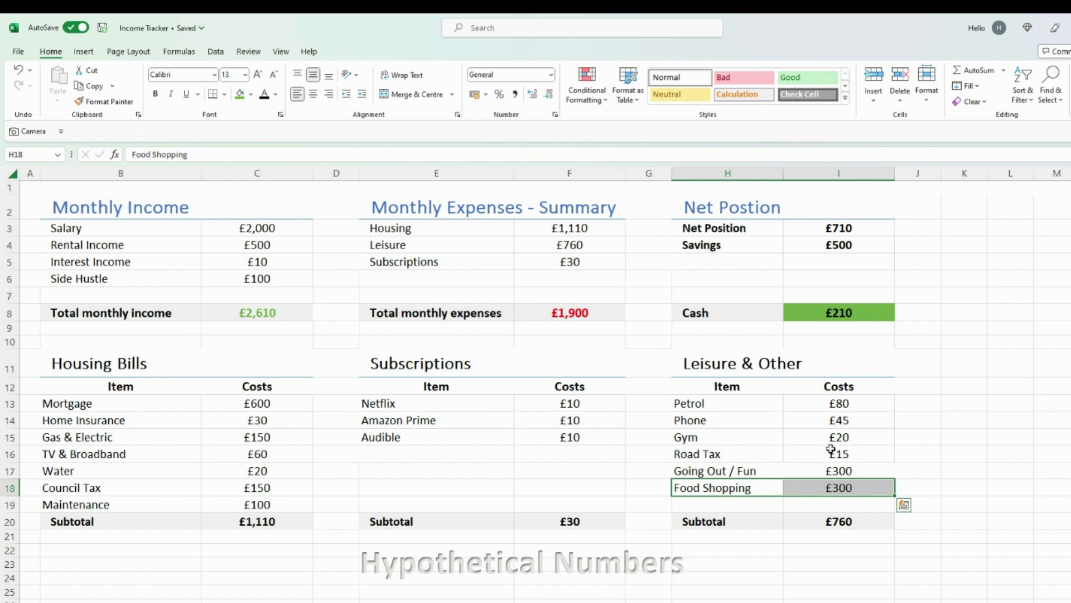
pyautogui.moveTo(842, 403); pyautogui.dragTo(848, 483)
pyautogui.click(869, 520)
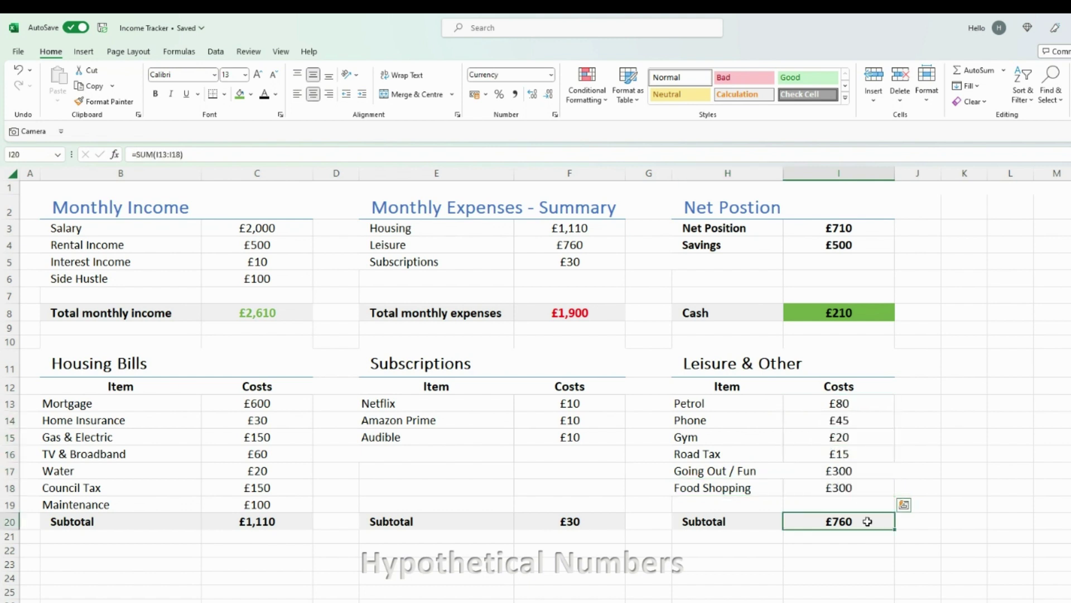
pyautogui.doubleClick(869, 521)
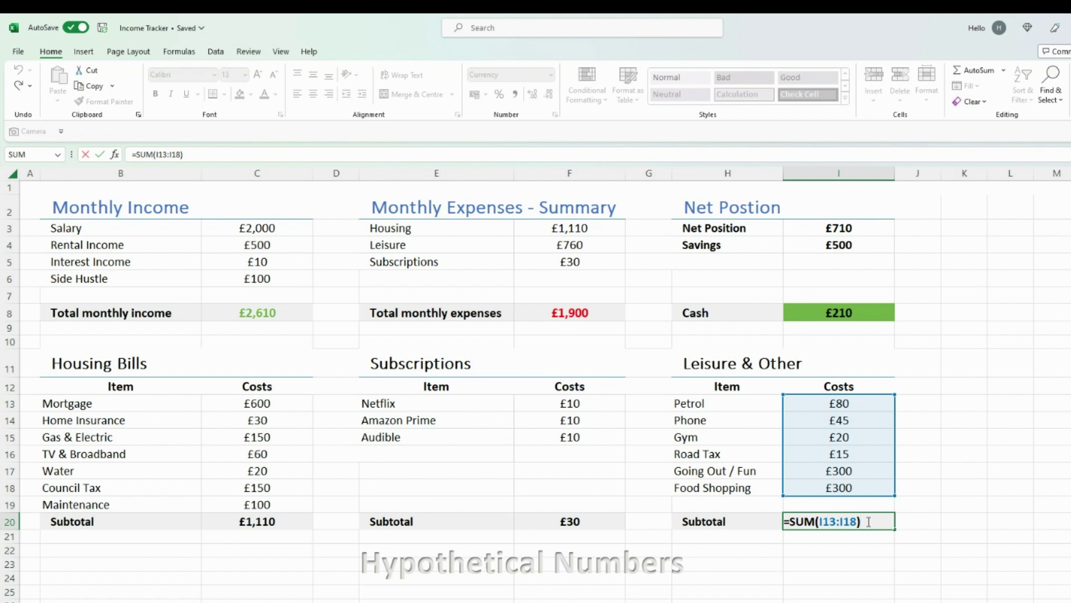
pyautogui.press('Return')
pyautogui.click(341, 511)
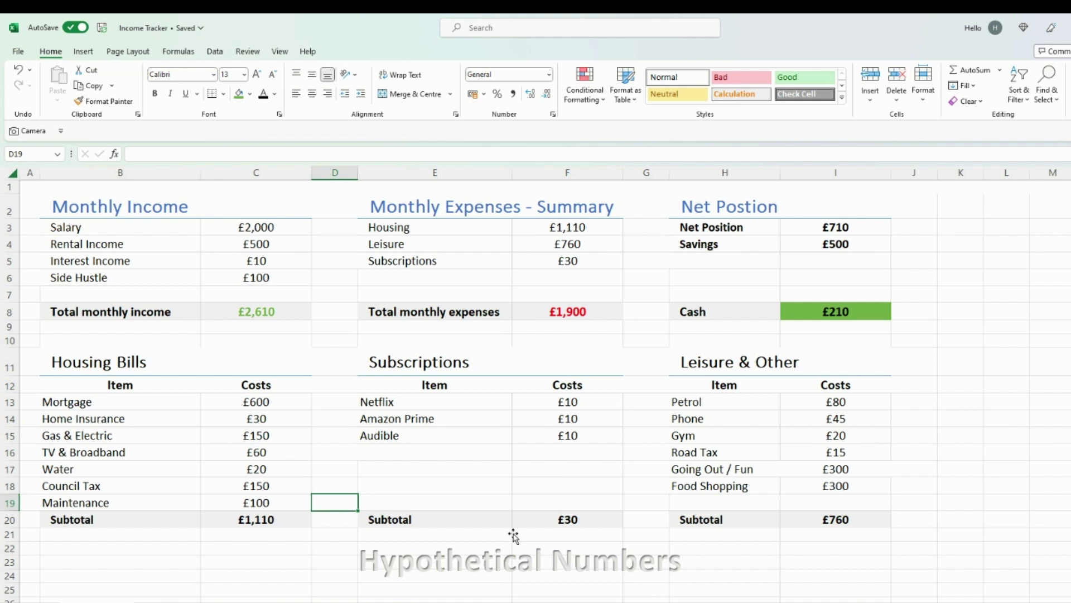
# Link the Housing summary value F3 to the Housing Bills subtotal with =C20.
pyautogui.click(606, 227)
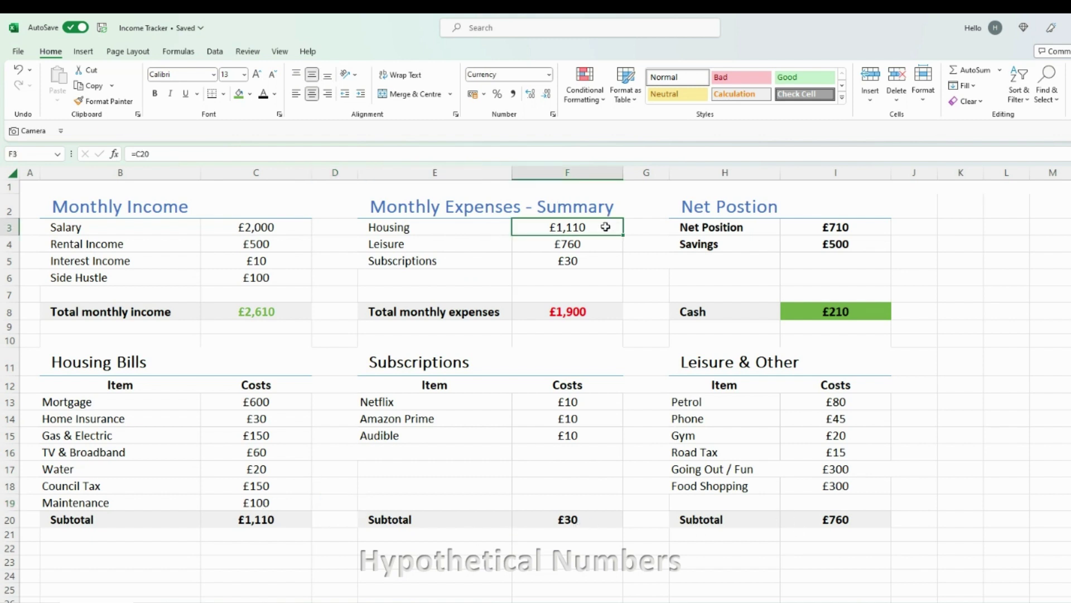
pyautogui.write('=')
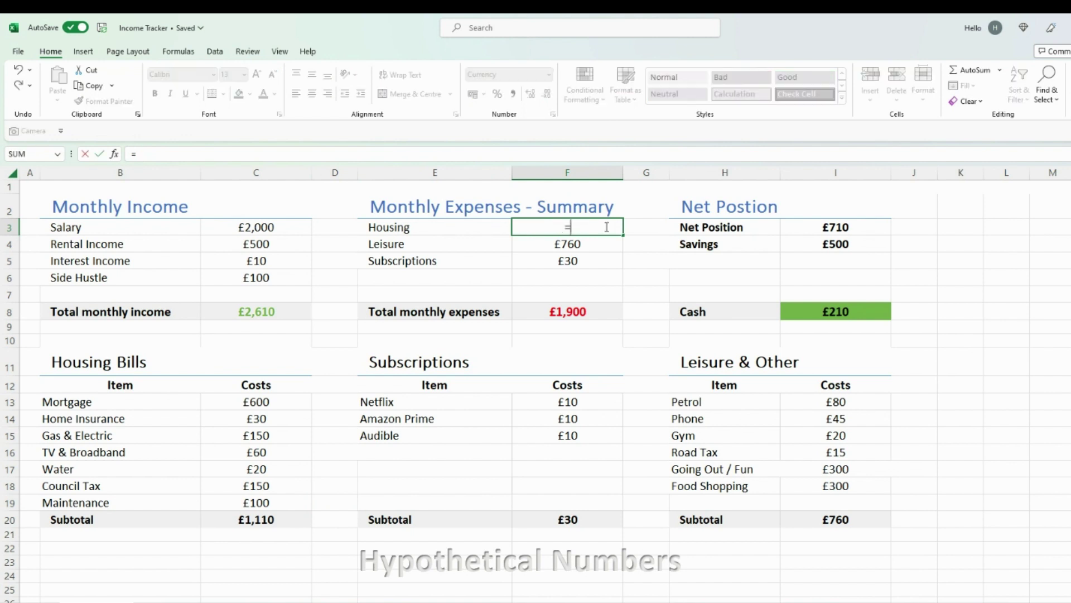
pyautogui.click(282, 519)
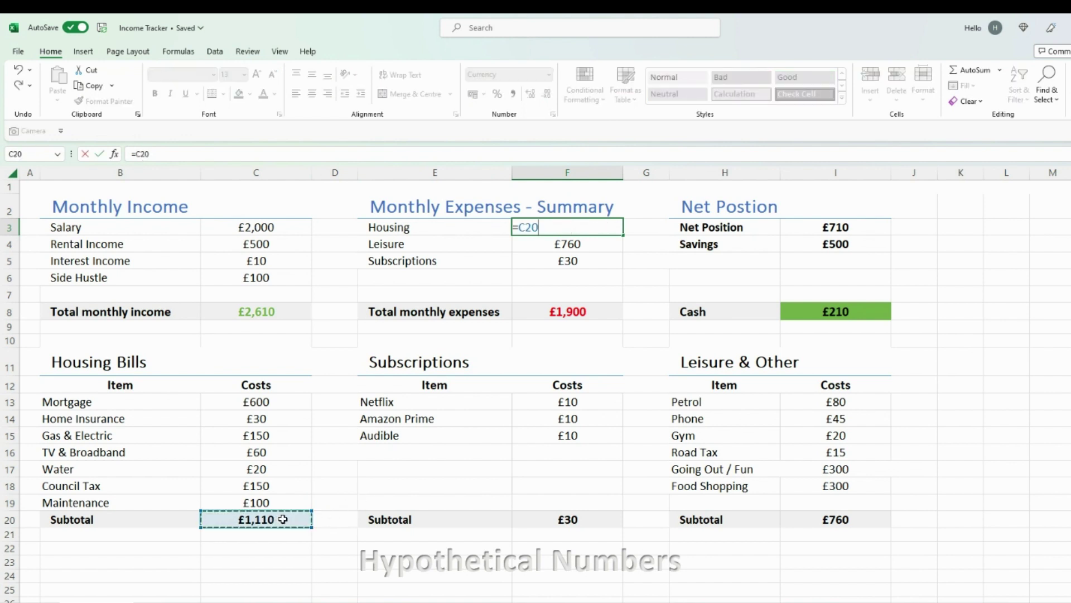
pyautogui.press('Return')
pyautogui.click(602, 227)
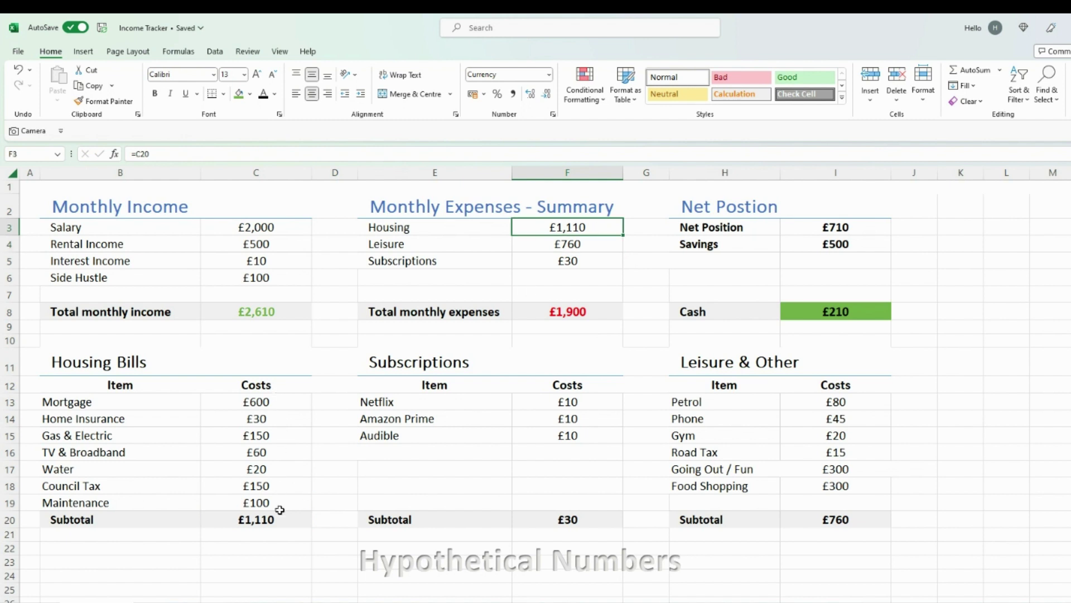
# Change the Mortgage cost in C13 to 620 and check the updated Housing summary.
pyautogui.click(284, 403)
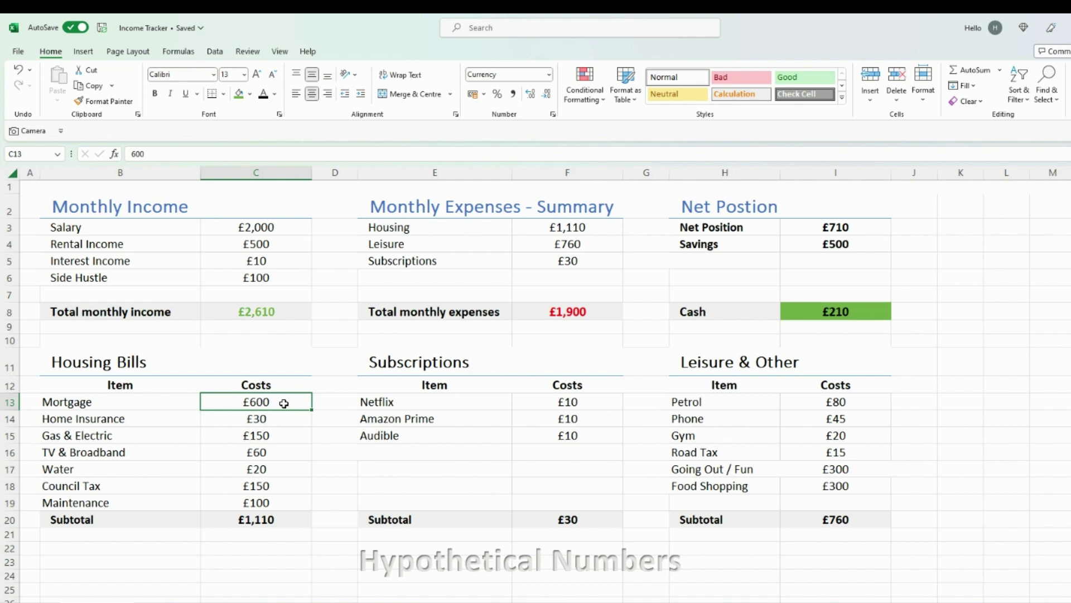
pyautogui.write('620')
pyautogui.press('Return')
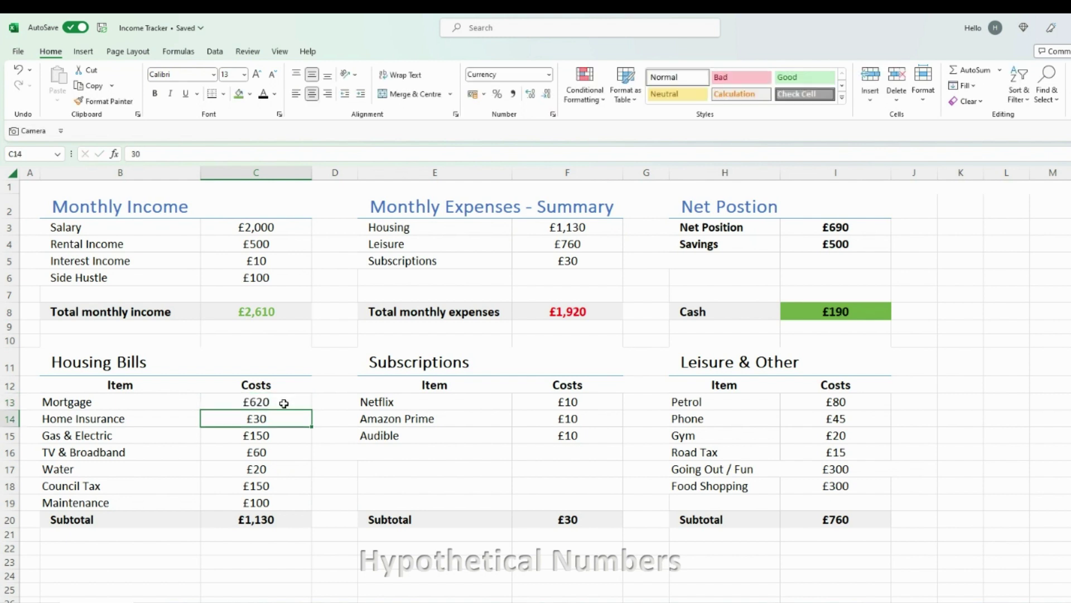
pyautogui.click(594, 229)
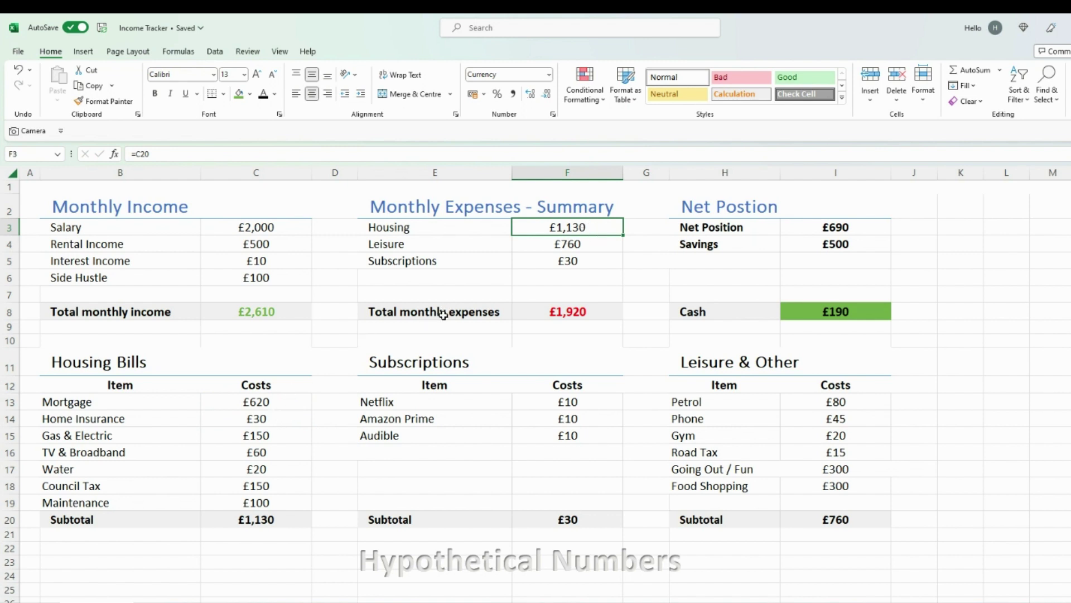
pyautogui.click(435, 228)
pyautogui.click(439, 244)
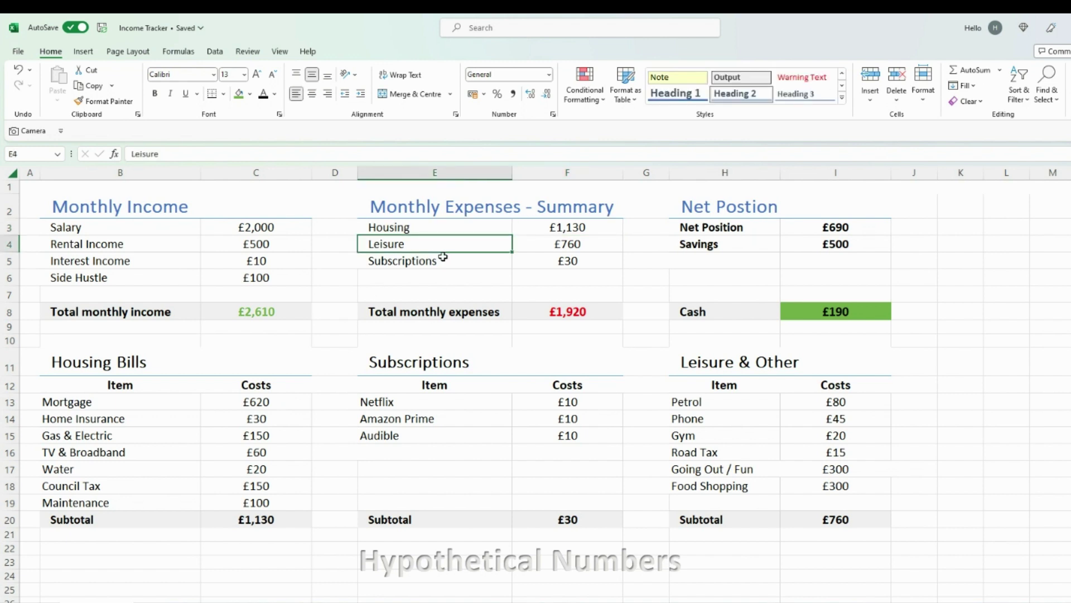
pyautogui.doubleClick(585, 311)
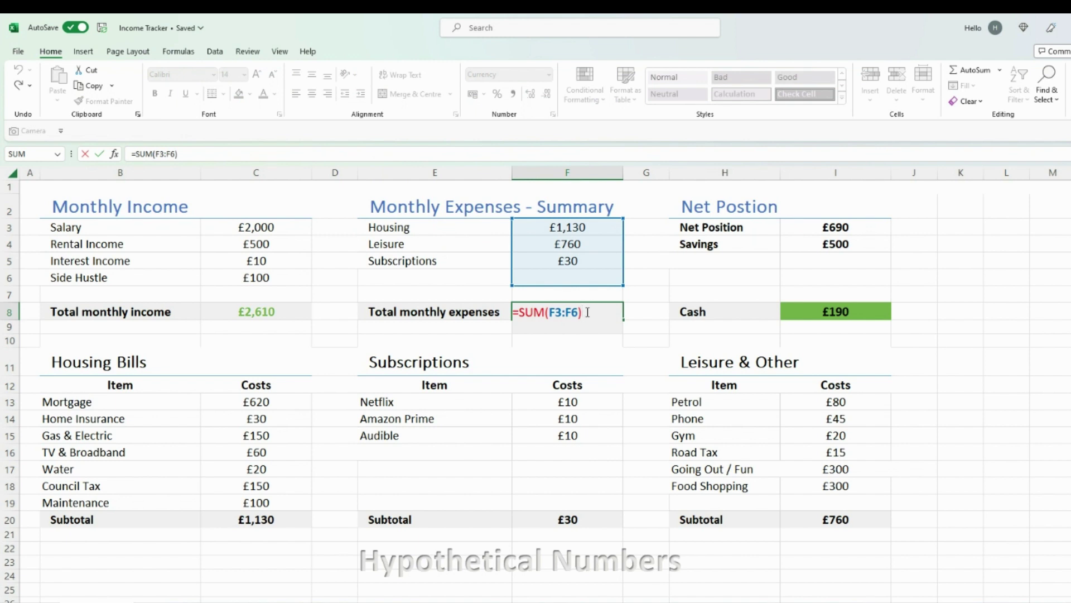
pyautogui.press('Return')
pyautogui.click(585, 311)
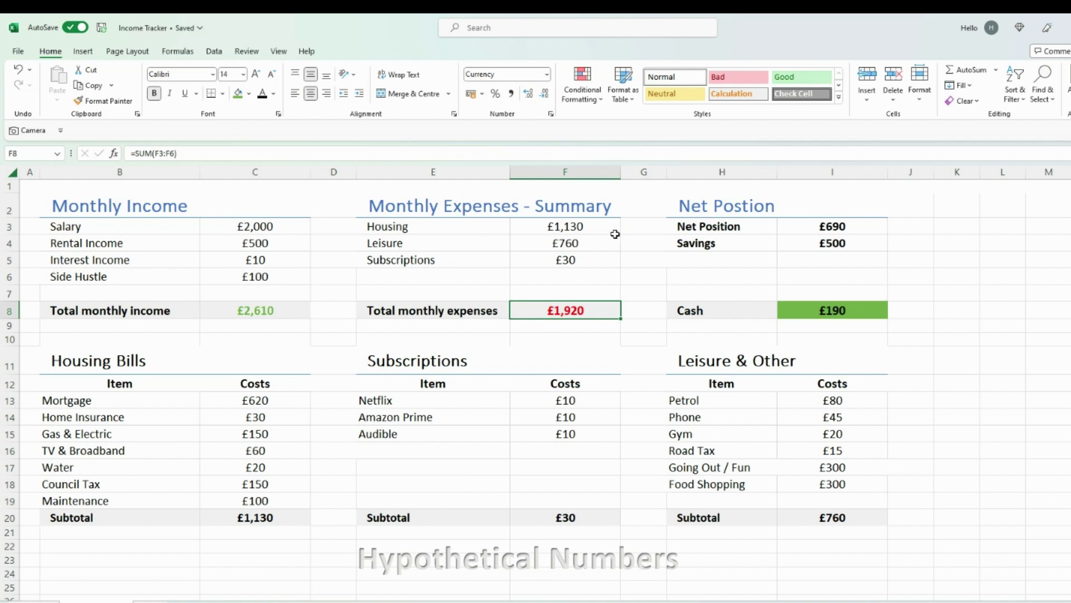
pyautogui.click(806, 213)
pyautogui.moveTo(805, 213)
pyautogui.mouseDown()
pyautogui.moveTo(843, 309)
pyautogui.moveTo(869, 301)
pyautogui.mouseUp()
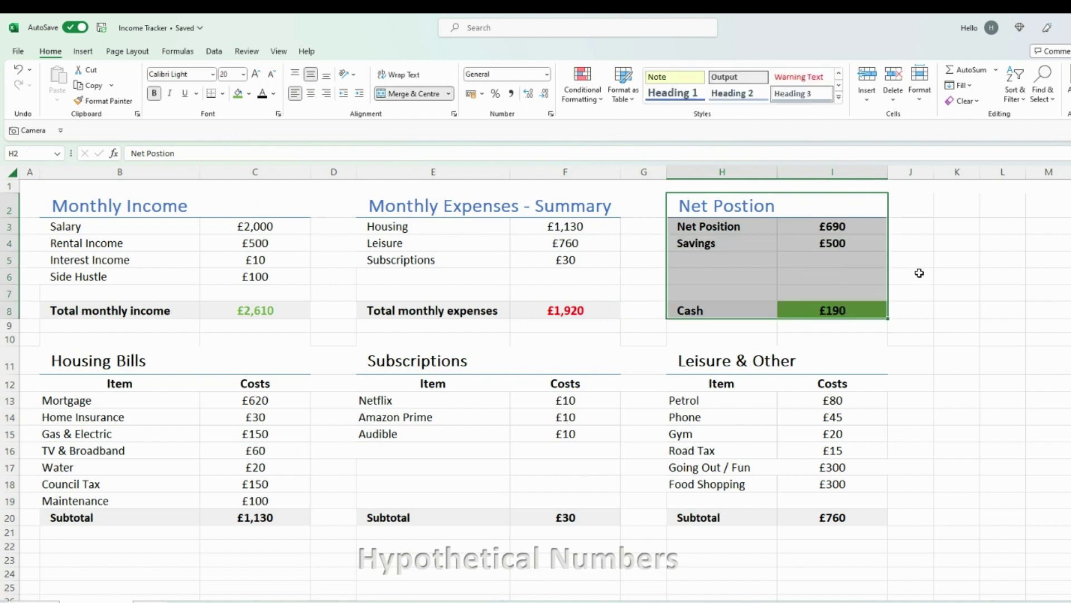
pyautogui.click(912, 308)
pyautogui.moveTo(760, 227); pyautogui.dragTo(802, 226)
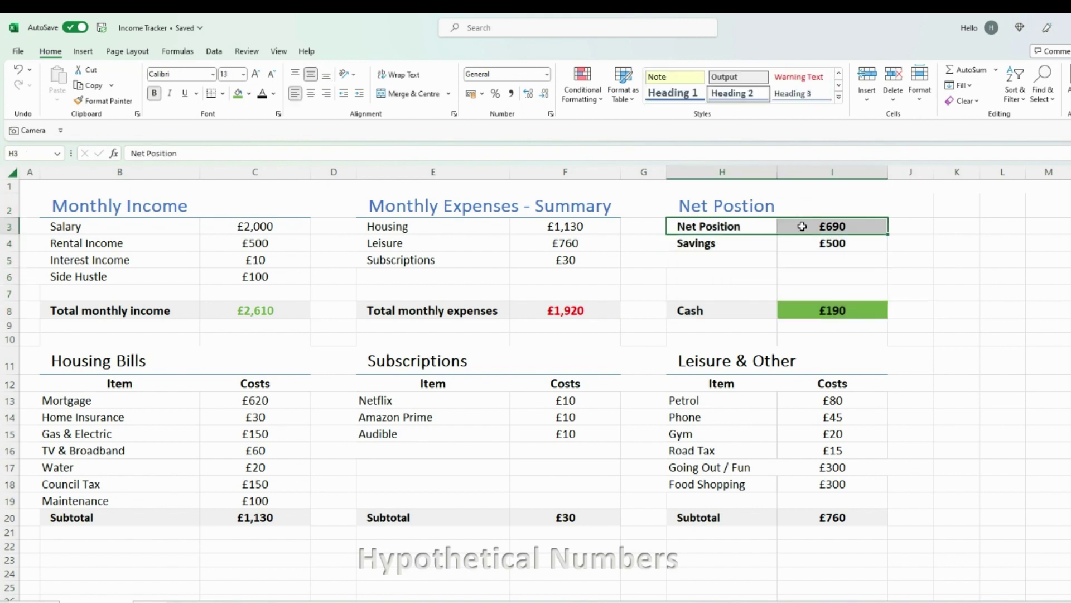
pyautogui.click(852, 226)
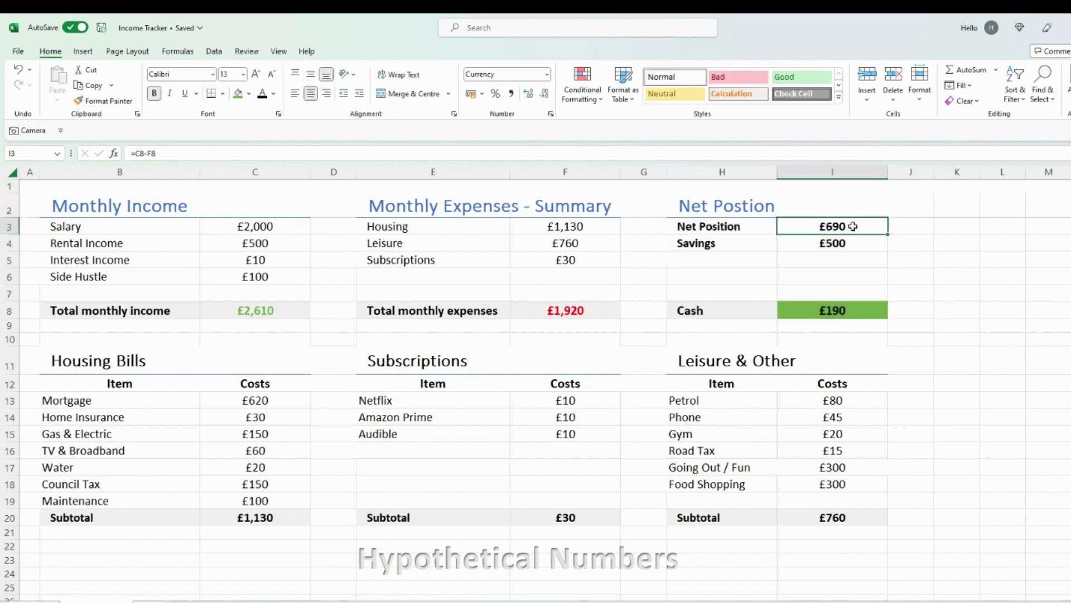
pyautogui.doubleClick(871, 226)
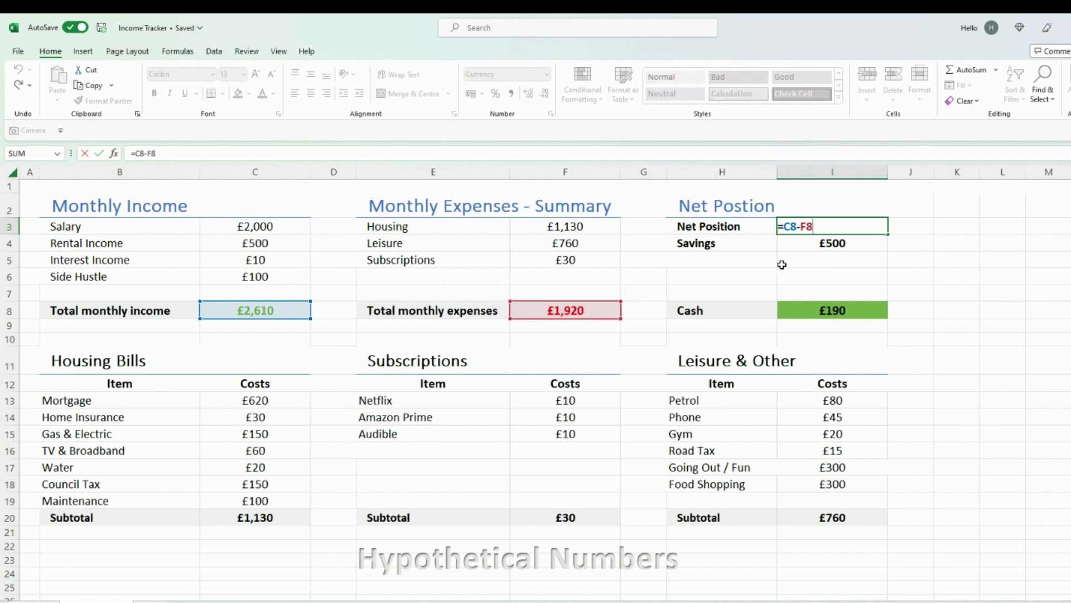
pyautogui.press('Return')
pyautogui.click(867, 225)
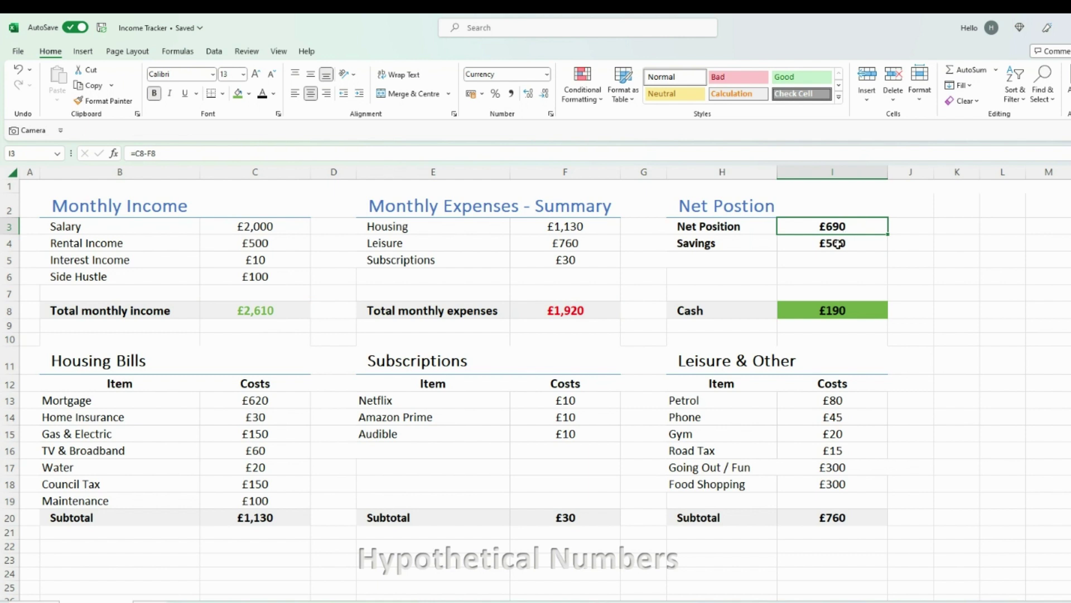
pyautogui.moveTo(741, 244); pyautogui.dragTo(802, 243)
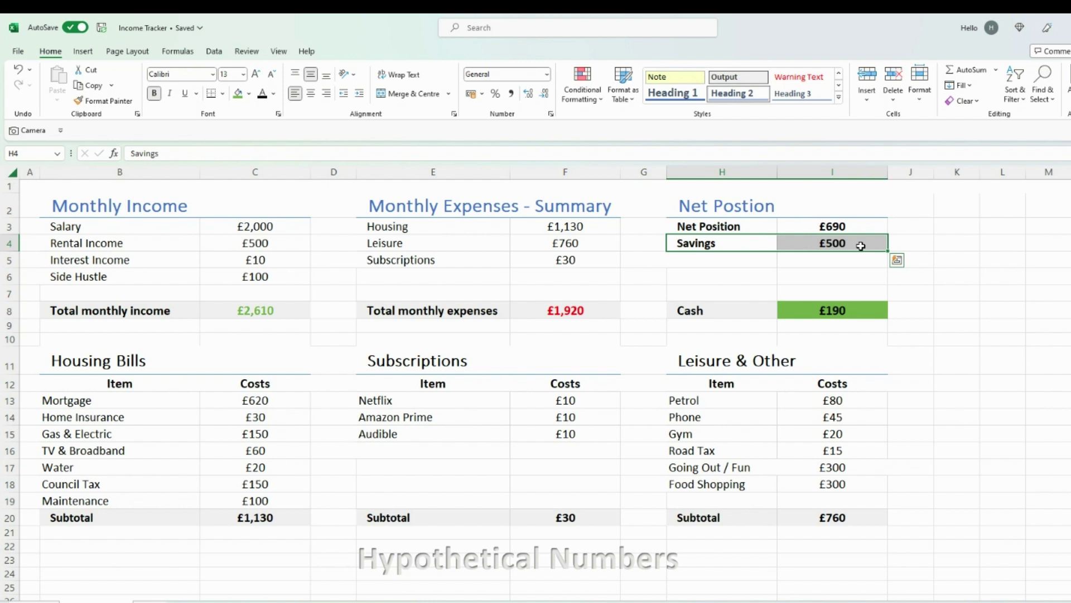
pyautogui.click(865, 310)
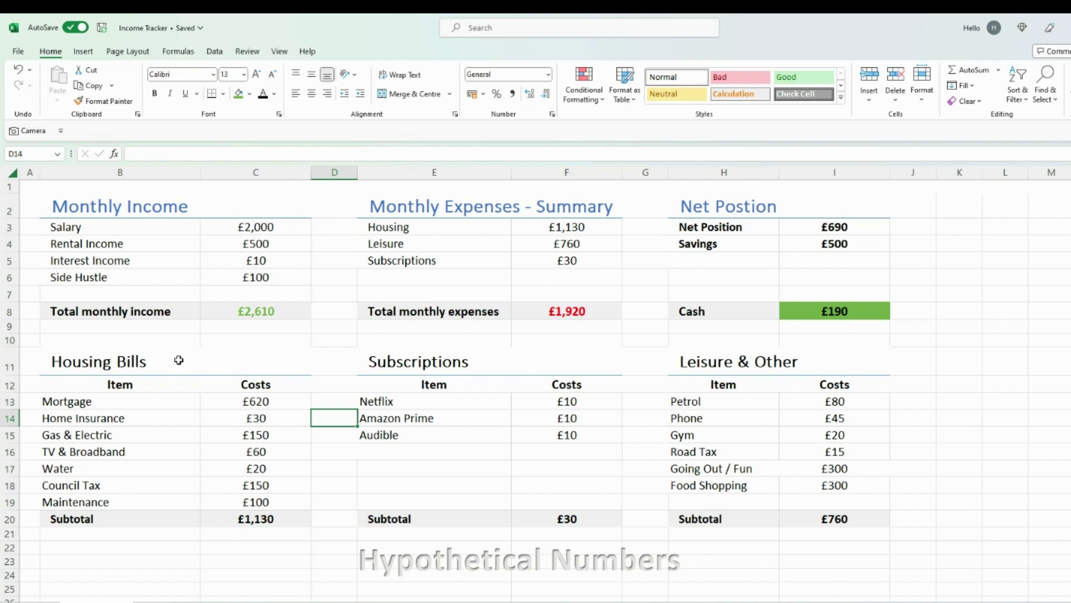
pyautogui.moveTo(190, 363); pyautogui.dragTo(259, 453)
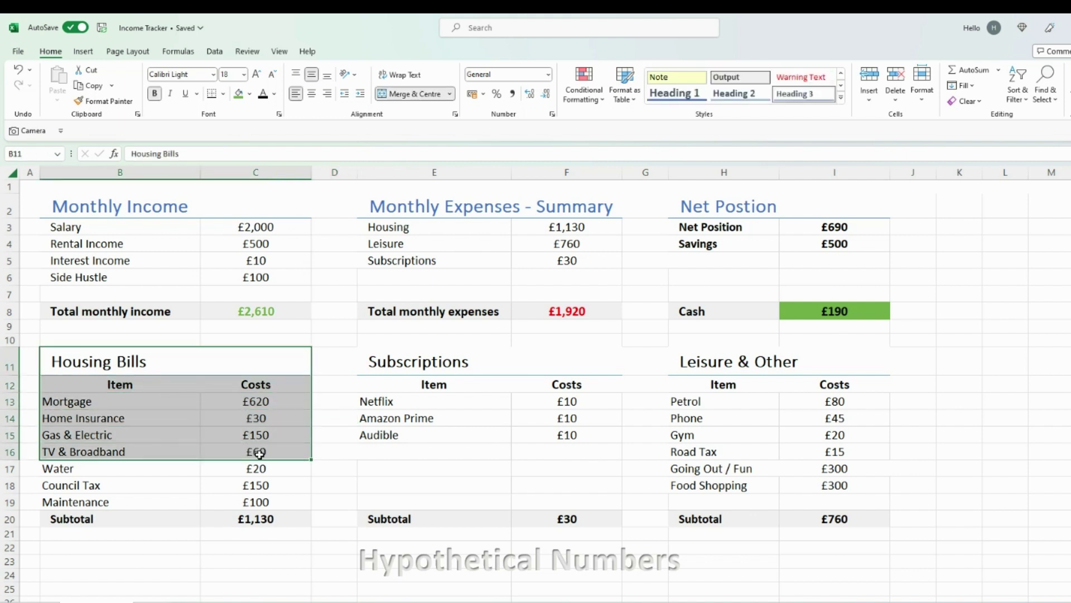
pyautogui.click(336, 431)
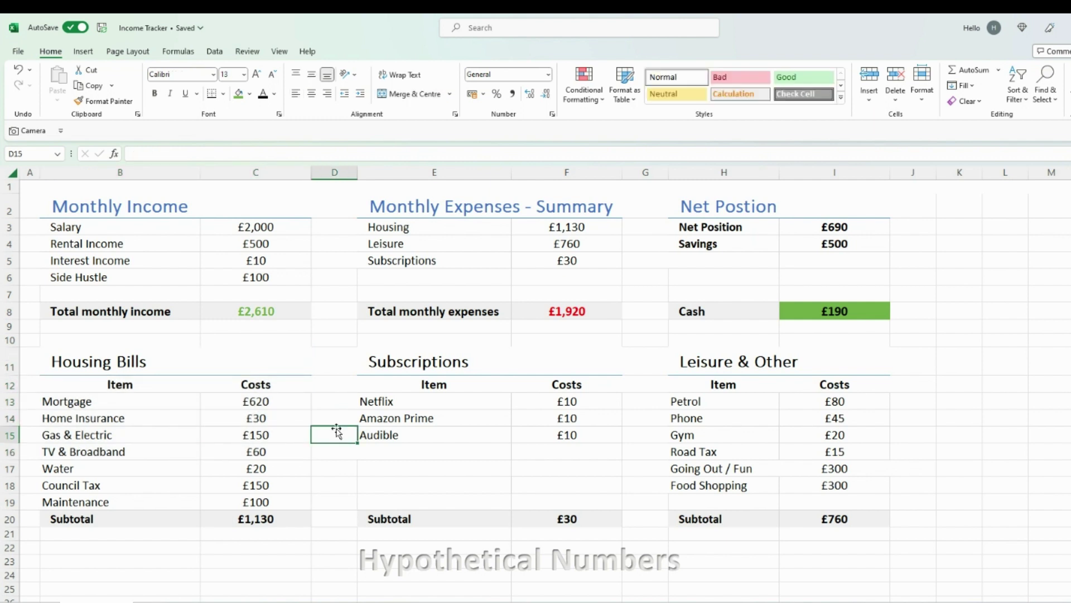